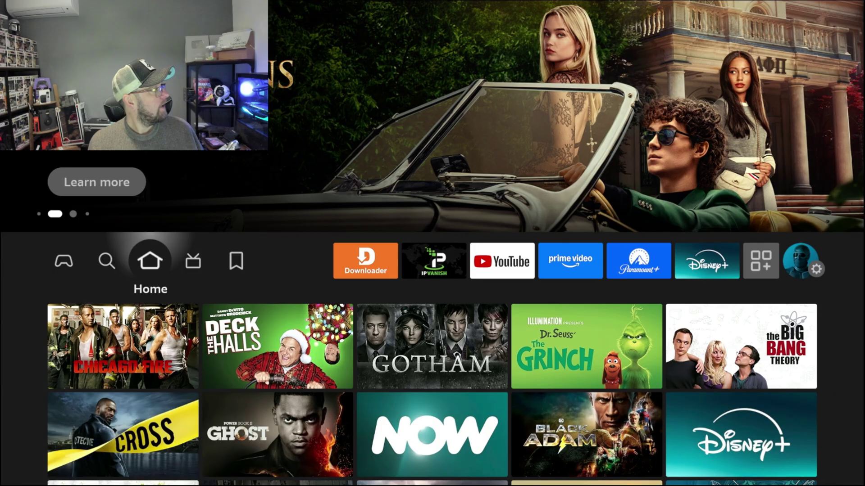
# Step: Go to the Find page and open the search bar's on-screen keyboard
pyautogui.press('Right')
pyautogui.press('Right')
pyautogui.press('Right')
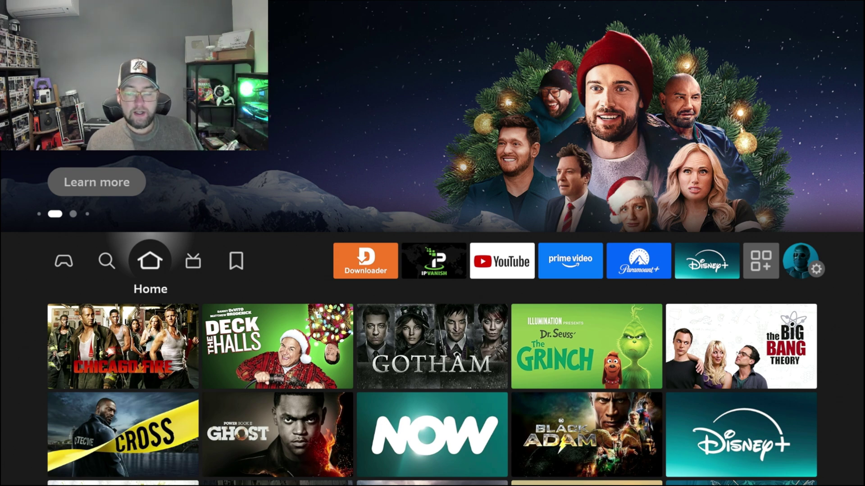
pyautogui.press('Right')
pyautogui.press('Right')
pyautogui.press('Right')
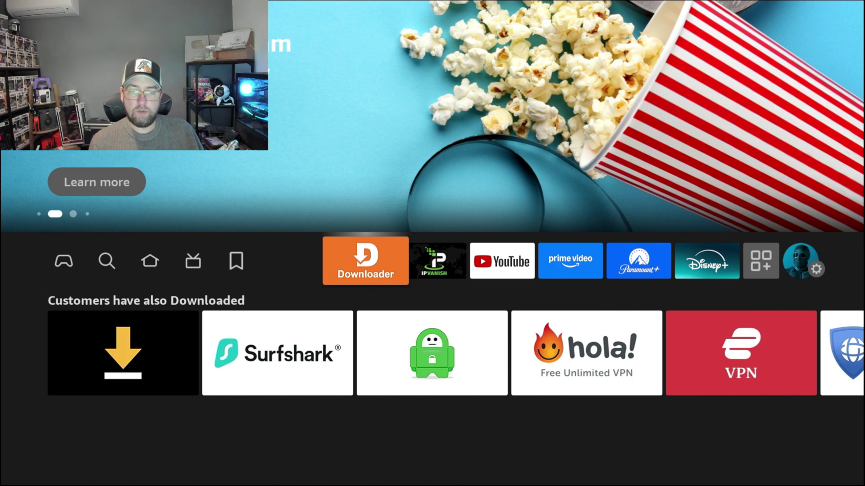
pyautogui.press('Left')
pyautogui.press('Left')
pyautogui.press('Left')
pyautogui.press('Left')
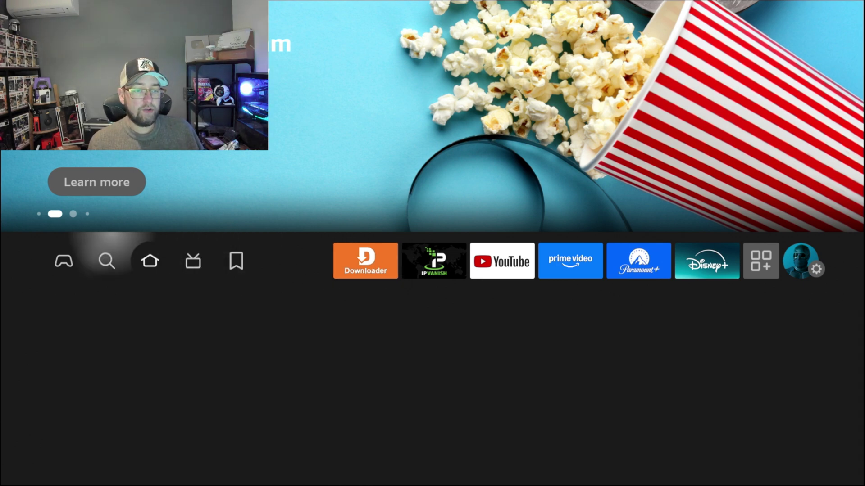
pyautogui.press('Down')
pyautogui.press('Return')
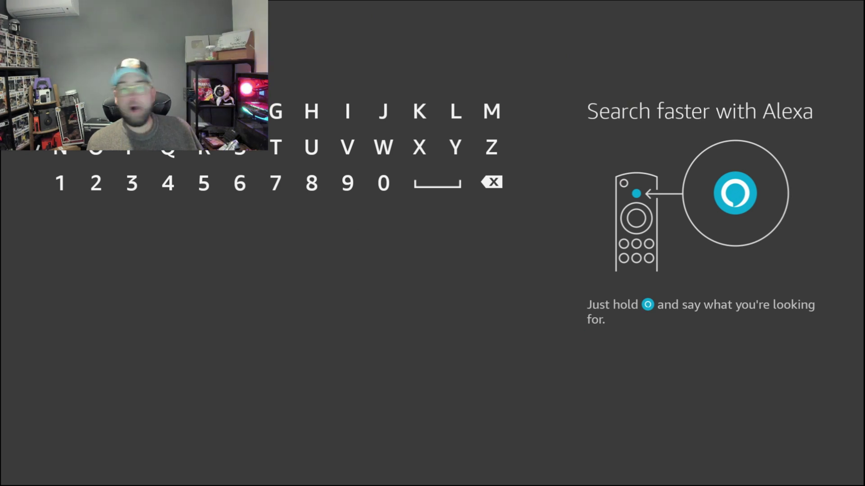
# Step: Type 'Dow' and choose the 'Downloader' suggestion to search for it
pyautogui.write('D')
pyautogui.press('Down')
pyautogui.press('Left')
pyautogui.press('Left')
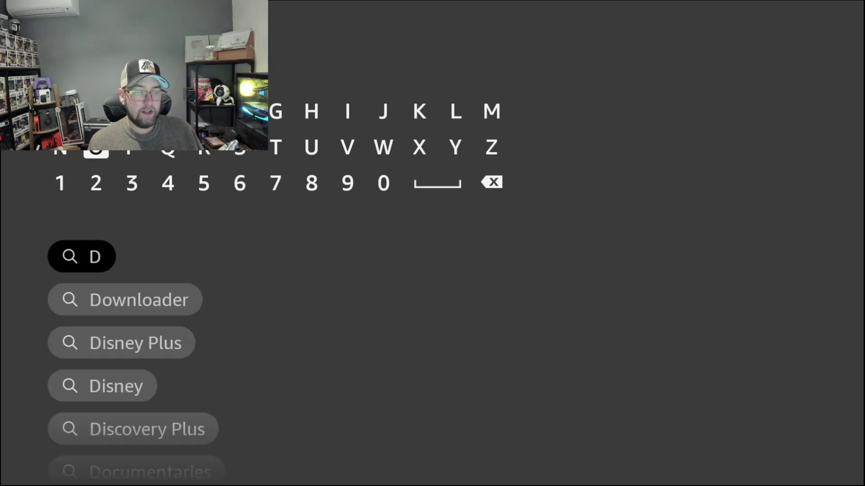
pyautogui.write('o')
pyautogui.press('Right')
pyautogui.press('Right')
pyautogui.press('Right')
pyautogui.press('Right')
pyautogui.press('Right')
pyautogui.press('Right')
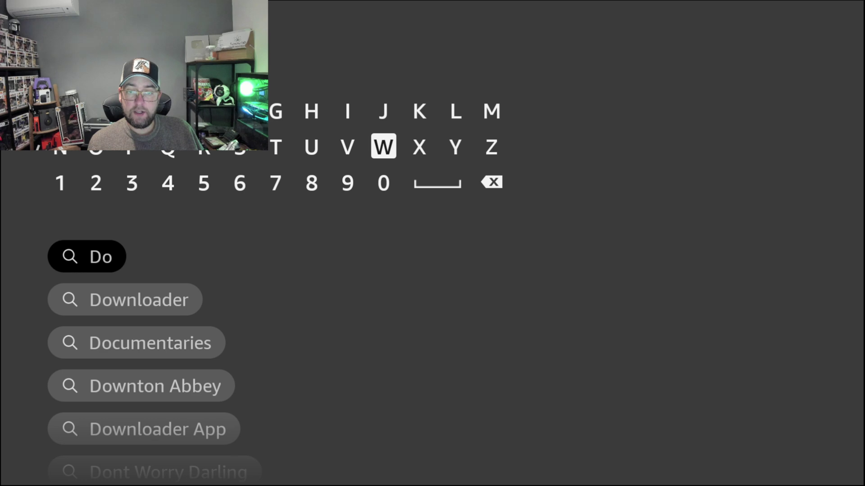
pyautogui.write('w')
pyautogui.press('Left')
pyautogui.press('Left')
pyautogui.press('Left')
pyautogui.press('Down')
pyautogui.press('Down')
pyautogui.press('Down')
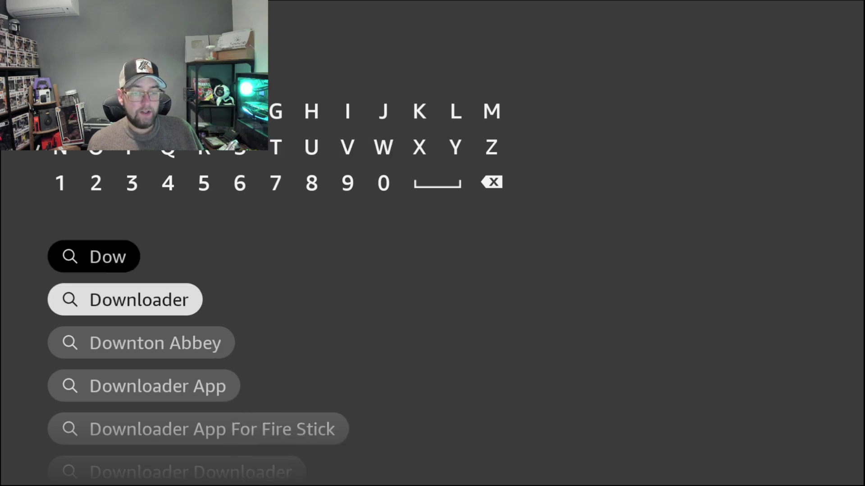
pyautogui.press('Return')
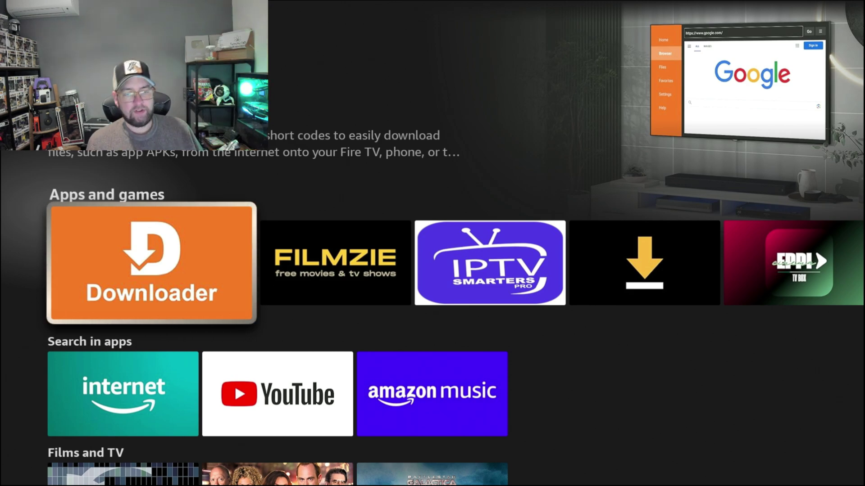
# Step: Launch Downloader from the search results and dismiss its welcome message with OK
pyautogui.press('Return')
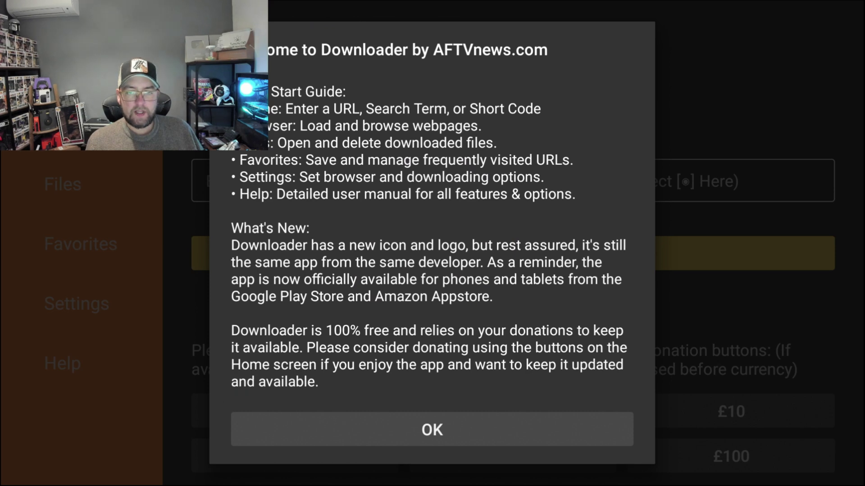
pyautogui.press('Return')
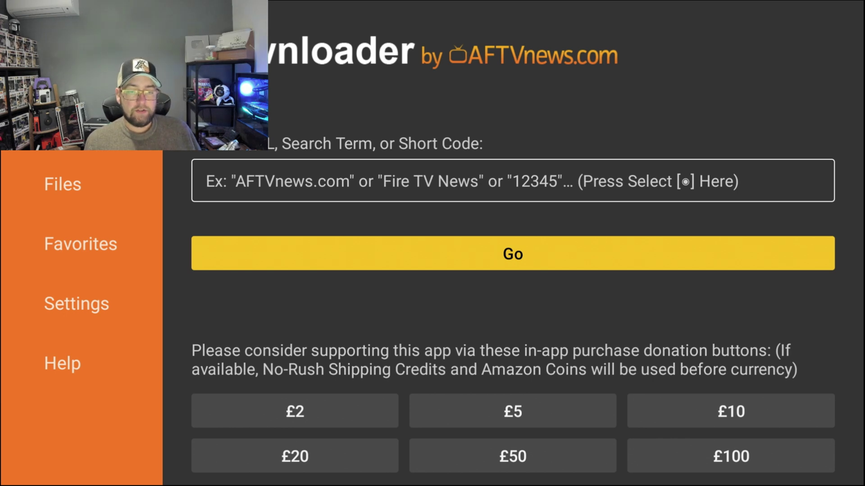
# Step: From Home, open Settings > Applications > Manage Installed Applications
pyautogui.press('Home')
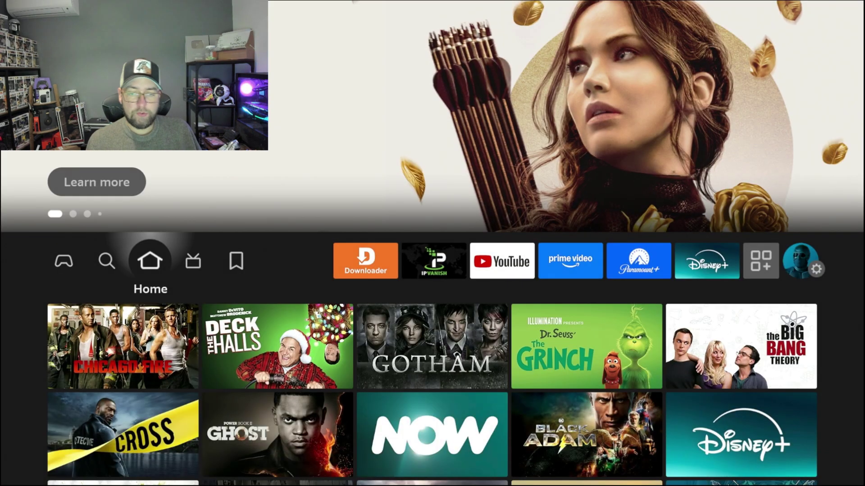
pyautogui.press('Right')
pyautogui.press('Right')
pyautogui.press('Right')
pyautogui.press('Right')
pyautogui.press('Right')
pyautogui.press('Right')
pyautogui.press('Right')
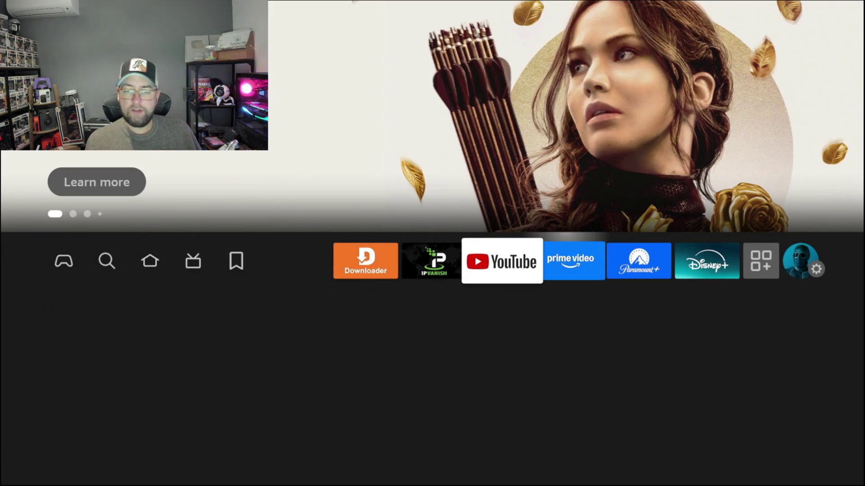
pyautogui.press('Right')
pyautogui.press('Right')
pyautogui.press('Right')
pyautogui.press('Down')
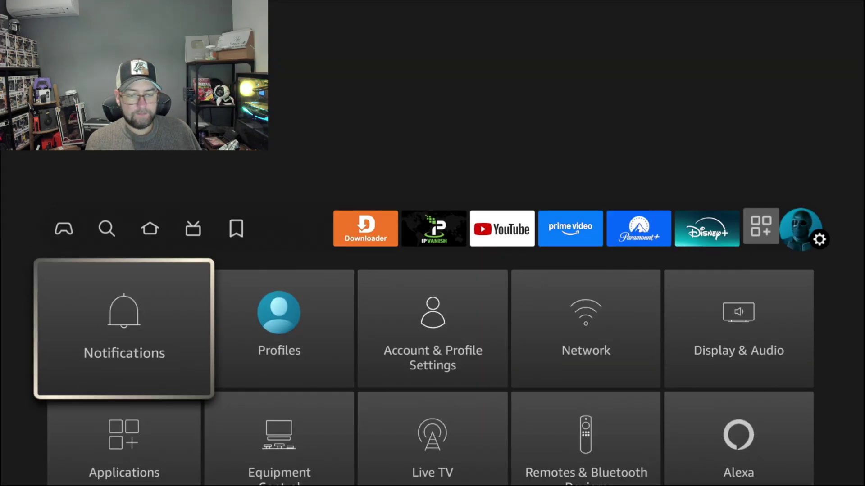
pyautogui.press('Down')
pyautogui.press('Return')
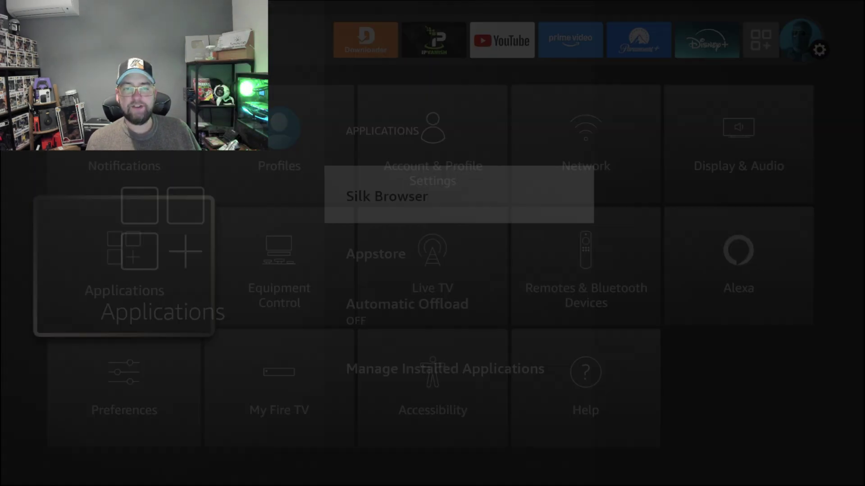
pyautogui.press('Down')
pyautogui.press('Down')
pyautogui.press('Down')
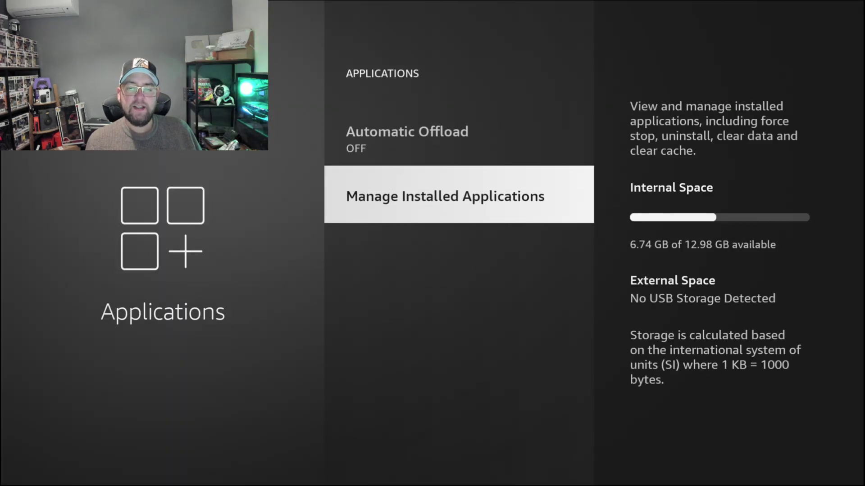
pyautogui.press('Return')
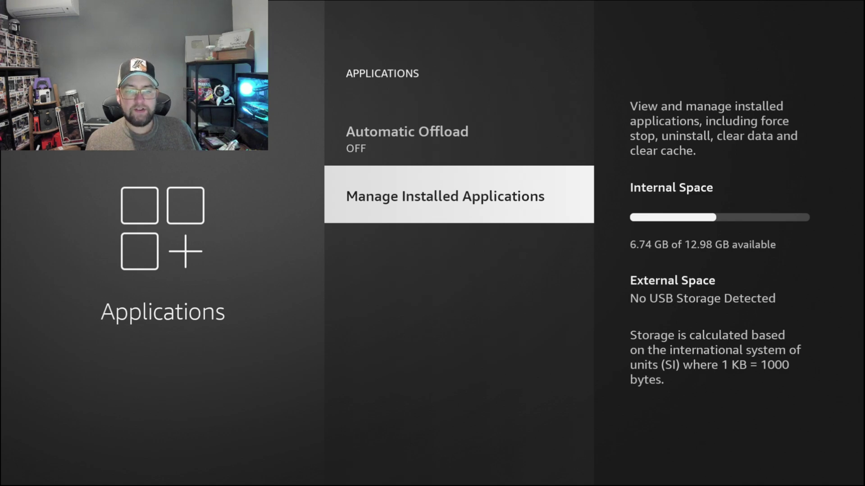
# Step: Select Downloader in the installed apps list to open its app settings
pyautogui.press('Down')
pyautogui.press('Down')
pyautogui.press('Down')
pyautogui.press('Down')
pyautogui.press('Down')
pyautogui.press('Down')
pyautogui.press('Down')
pyautogui.press('Down')
pyautogui.press('Down')
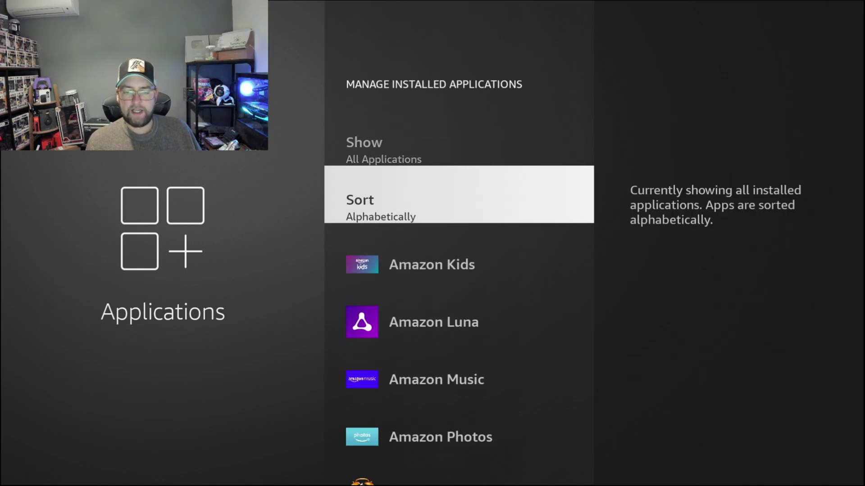
pyautogui.press('Down')
pyautogui.press('Down')
pyautogui.press('Down')
pyautogui.press('Down')
pyautogui.press('Down')
pyautogui.press('Down')
pyautogui.press('Down')
pyautogui.press('Down')
pyautogui.press('Down')
pyautogui.press('Down')
pyautogui.press('Down')
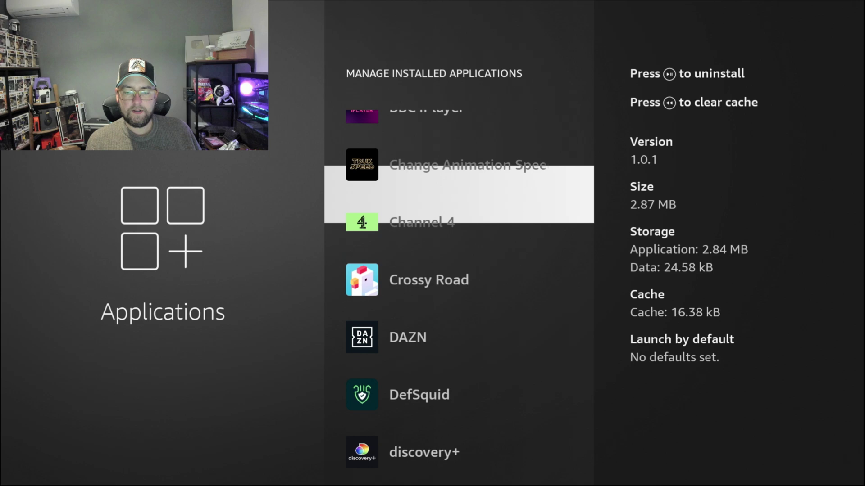
pyautogui.press('Return')
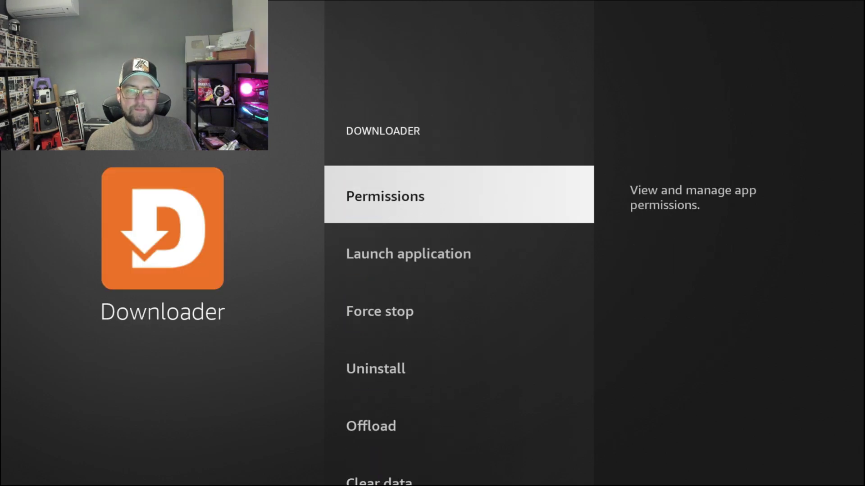
pyautogui.press('Down')
pyautogui.press('Down')
pyautogui.press('Down')
pyautogui.press('Down')
pyautogui.press('Down')
pyautogui.press('Down')
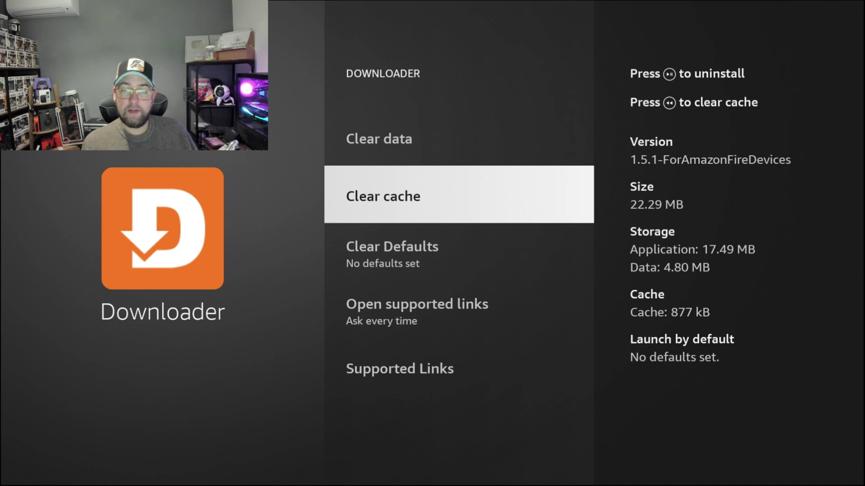
pyautogui.press('Up')
pyautogui.press('Up')
pyautogui.press('Up')
pyautogui.press('Up')
pyautogui.press('Up')
pyautogui.press('Up')
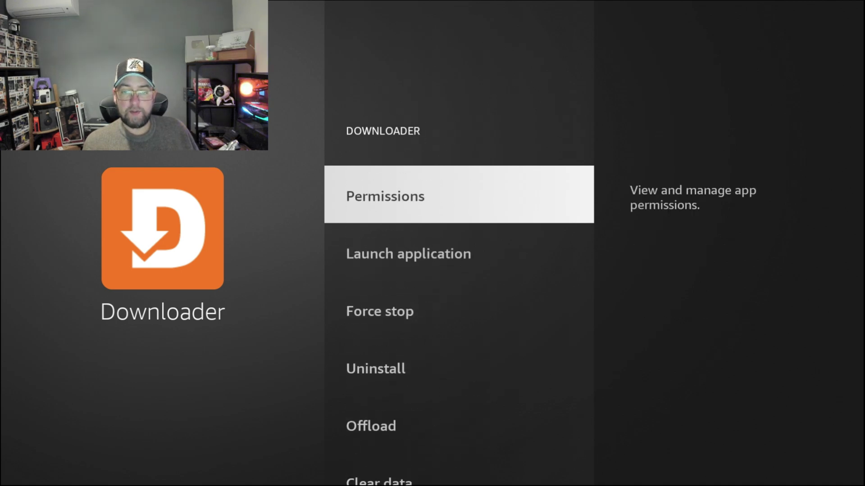
# Step: Allow Downloader's Files and media access and turn 'Remove permissions if app isn't used' OFF
pyautogui.press('Return')
pyautogui.press('Return')
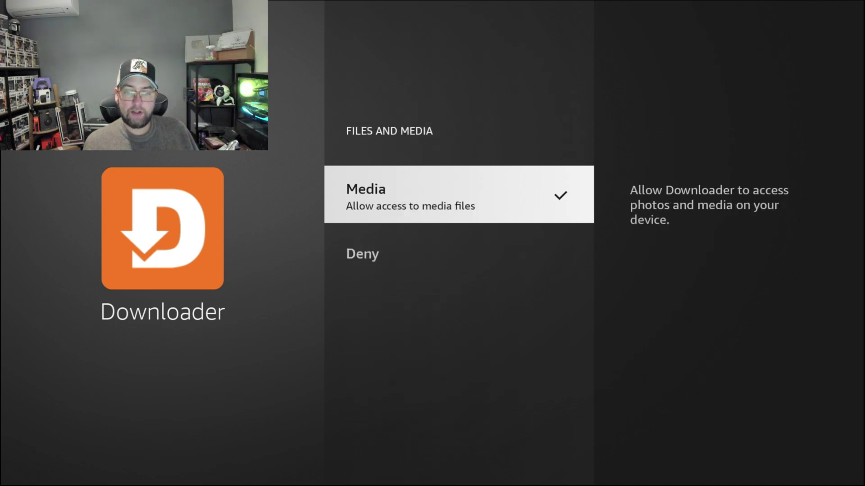
pyautogui.press('Down')
pyautogui.press('Return')
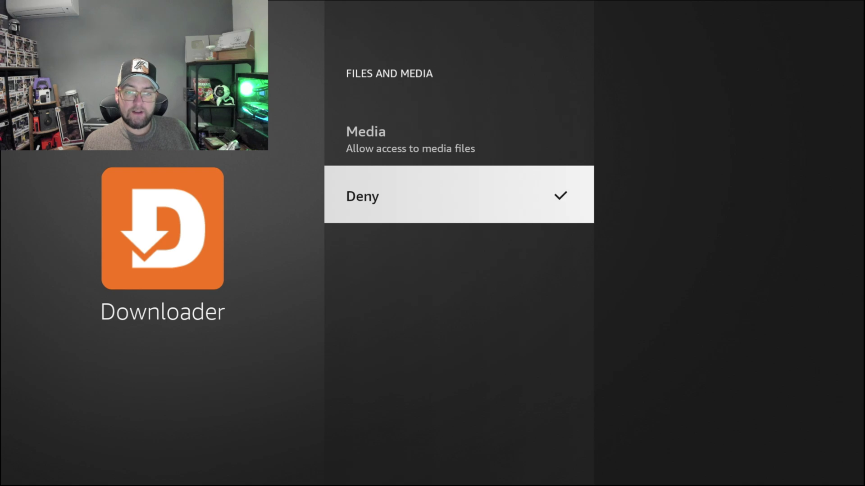
pyautogui.press('Up')
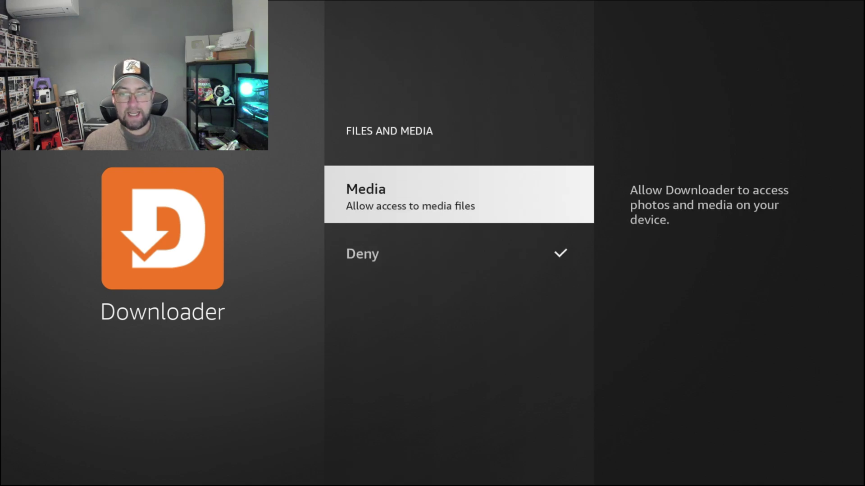
pyautogui.press('Return')
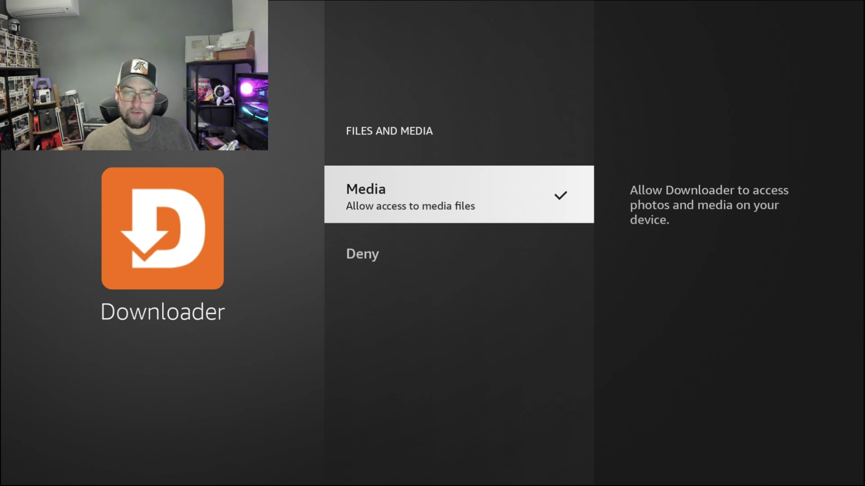
pyautogui.press('Escape')
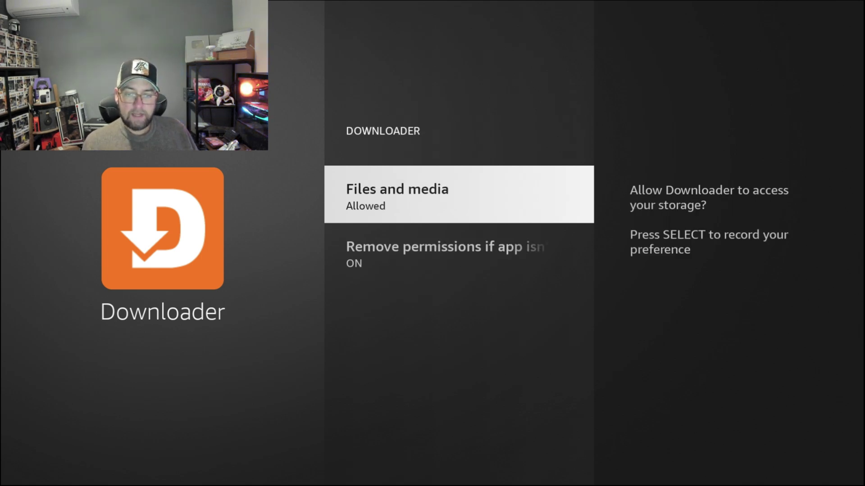
pyautogui.press('Down')
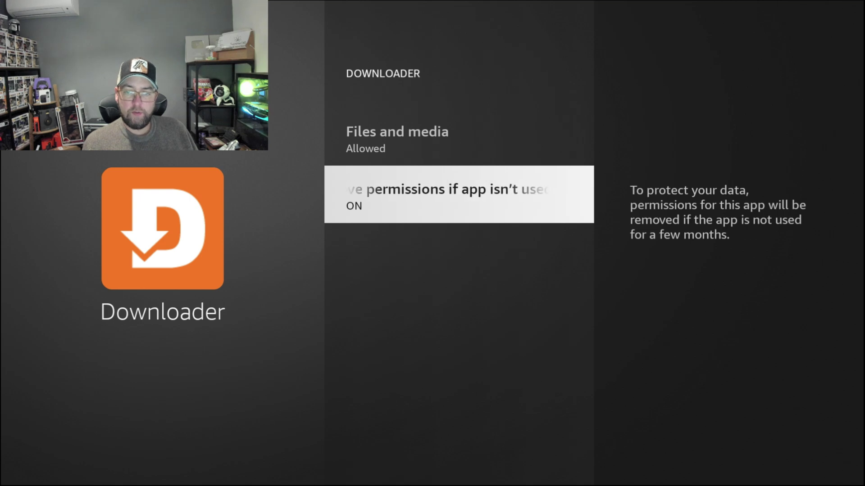
pyautogui.press('Return')
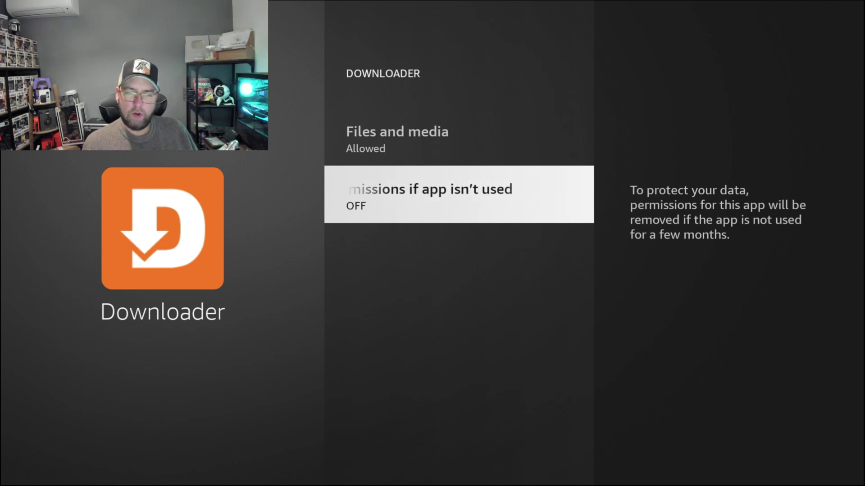
# Step: Back out of Downloader's permissions to its app menu, then go to the Home screen
pyautogui.press('Escape')
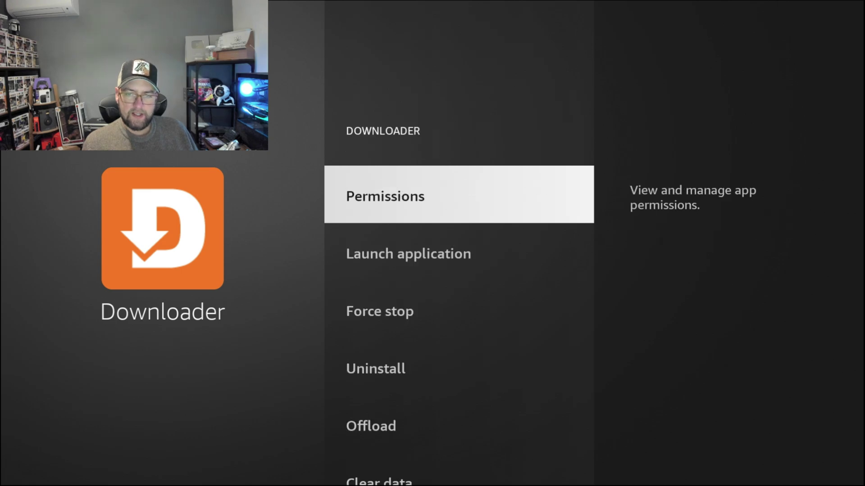
pyautogui.press('Down')
pyautogui.press('Down')
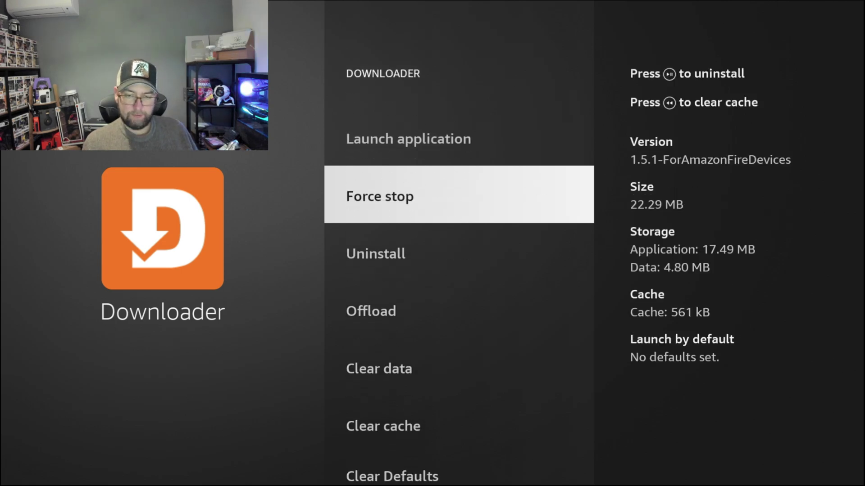
pyautogui.press('Home')
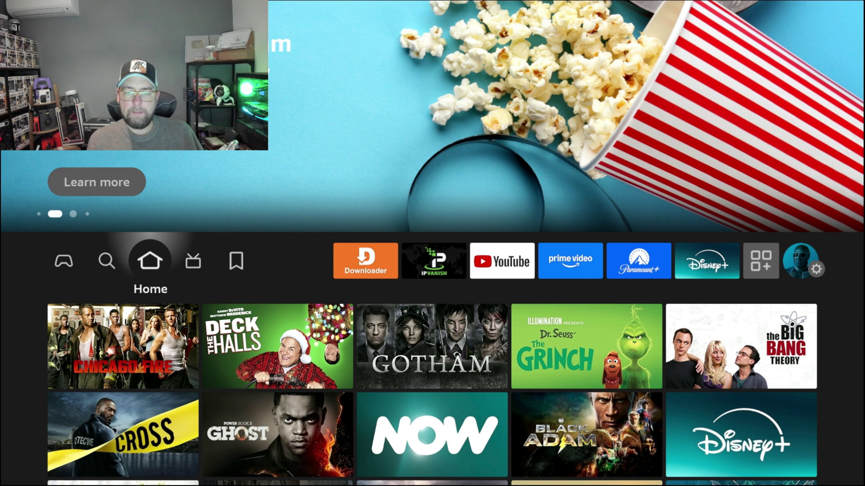
pyautogui.press('Down')
pyautogui.press('Up')
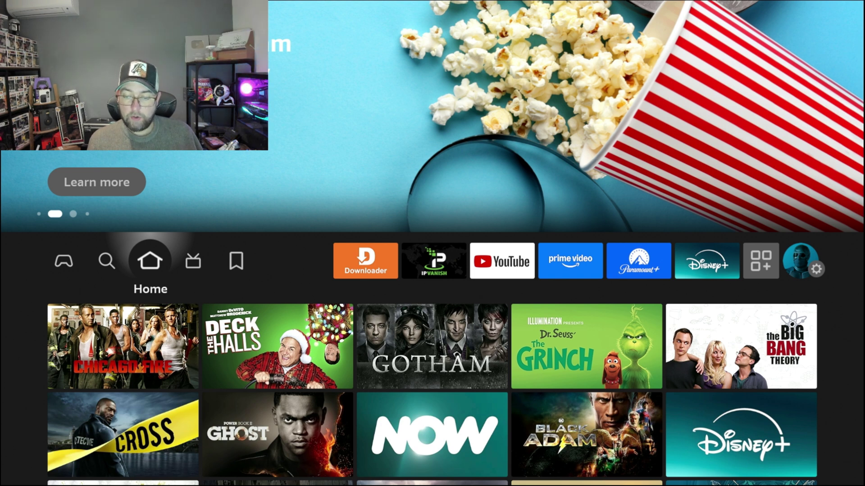
pyautogui.press('Right')
pyautogui.press('Right')
pyautogui.press('Right')
pyautogui.press('Right')
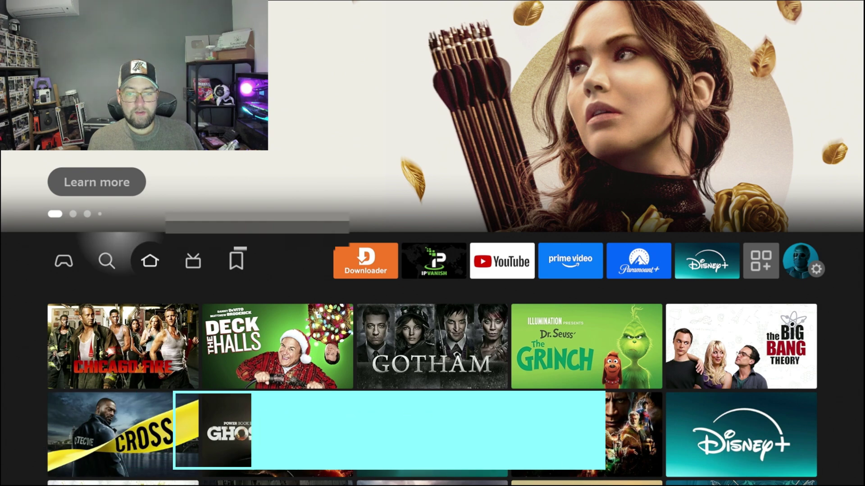
# Step: In Downloader, enter short code 75726 in the URL field and press Go
pyautogui.press('Right')
pyautogui.press('Right')
pyautogui.press('Right')
pyautogui.press('Right')
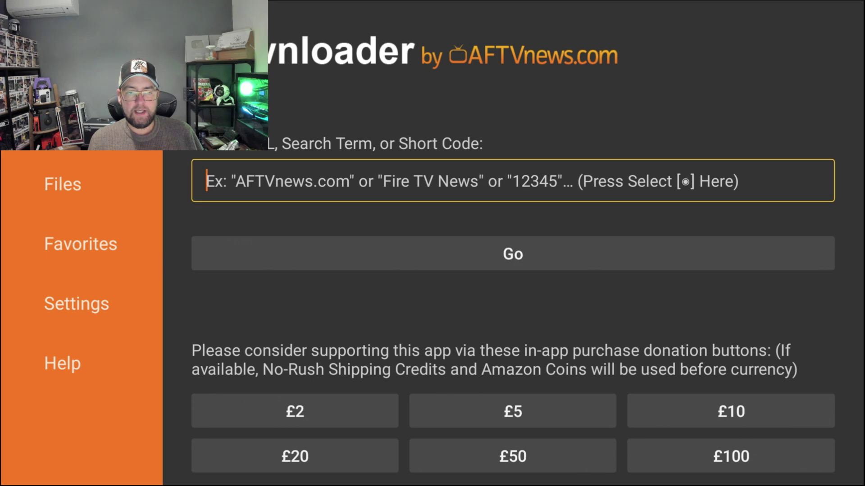
pyautogui.press('Return')
pyautogui.press('Right')
pyautogui.press('Right')
pyautogui.press('Right')
pyautogui.press('Right')
pyautogui.press('Right')
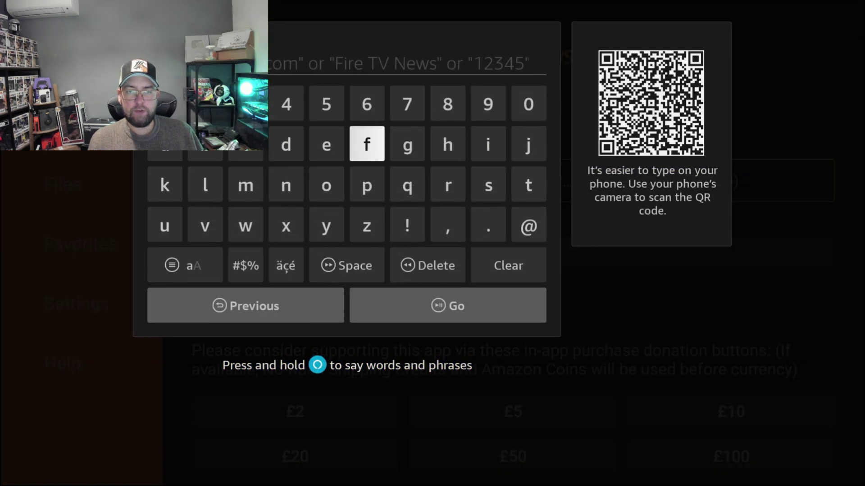
pyautogui.press('Right')
pyautogui.press('Up')
pyautogui.press('Return')
pyautogui.press('Left')
pyautogui.press('Left')
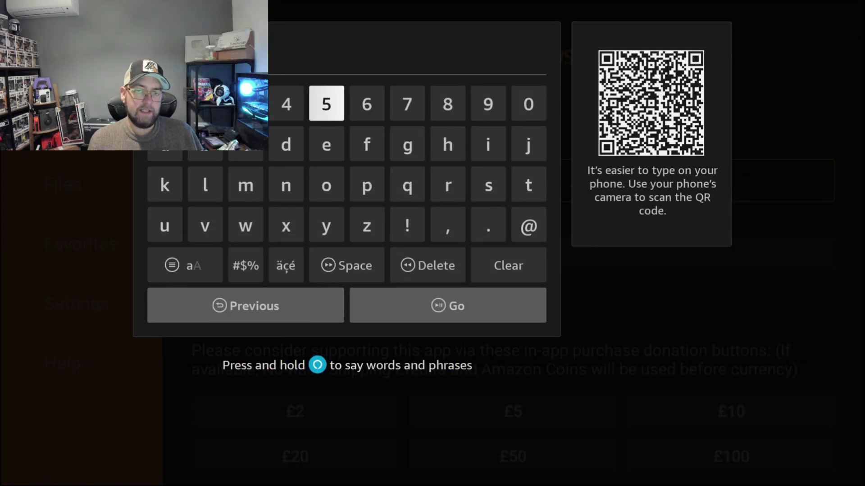
pyautogui.press('Right')
pyautogui.press('Right')
pyautogui.press('Left')
pyautogui.press('Left')
pyautogui.press('Left')
pyautogui.press('Left')
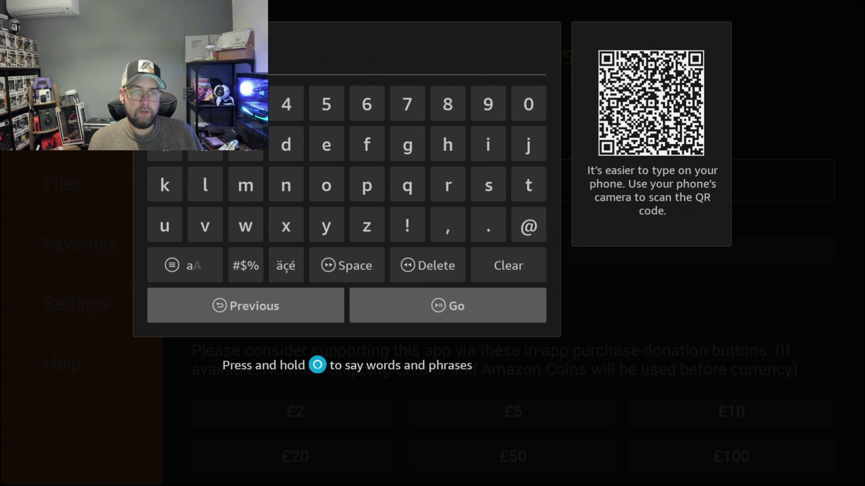
pyautogui.press('Right')
pyautogui.press('Right')
pyautogui.press('Right')
pyautogui.press('Down')
pyautogui.press('Down')
pyautogui.press('Down')
pyautogui.press('Down')
pyautogui.press('Down')
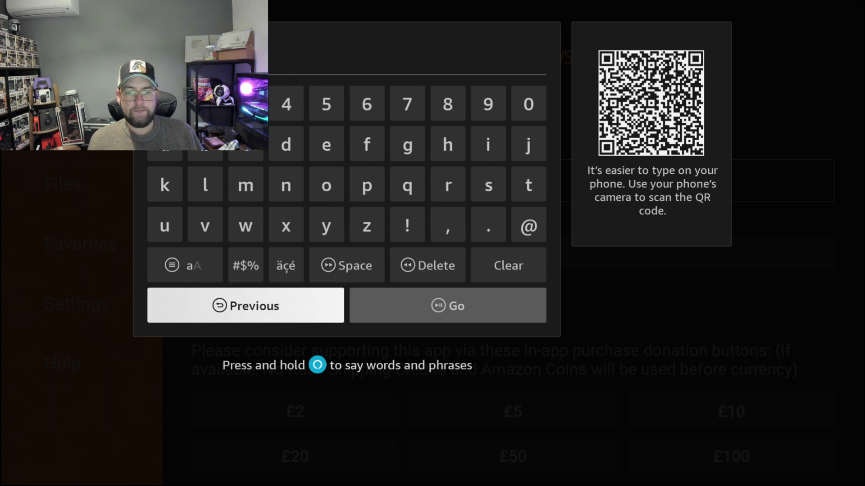
pyautogui.press('Right')
pyautogui.press('Return')
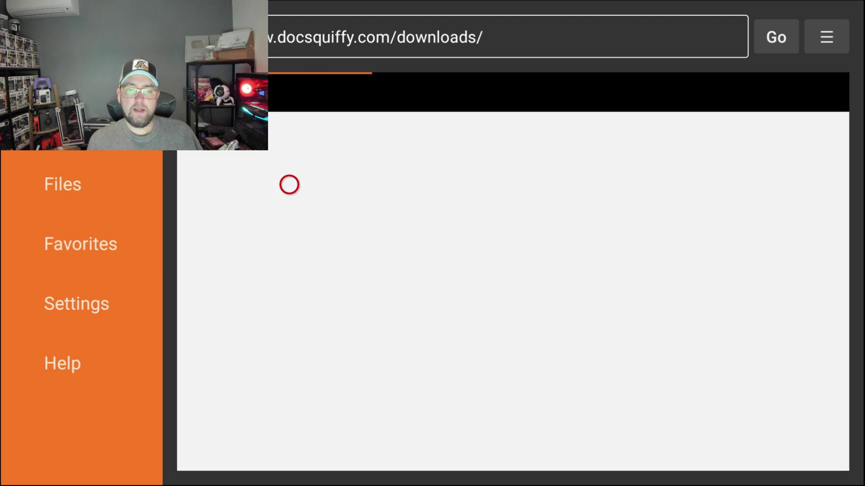
# Step: Under Media Players, open the first KODI 21.1 32-bit link and start its download
pyautogui.scroll(-15, 289, 452)
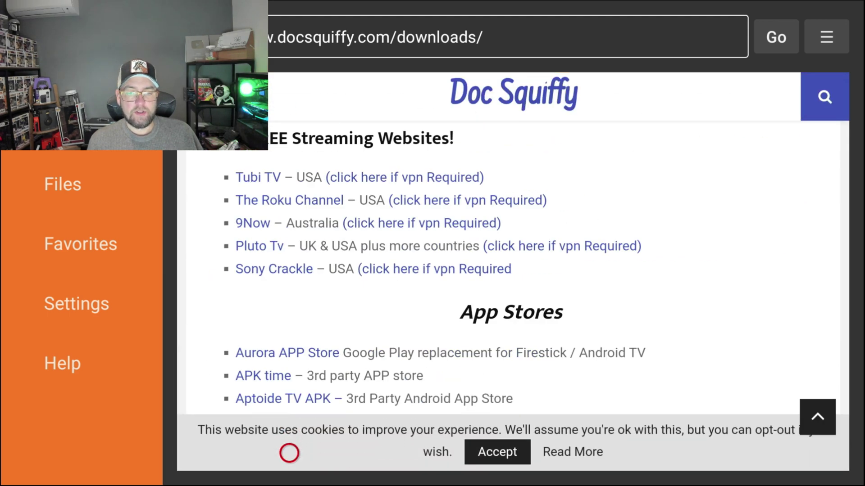
pyautogui.scroll(-20, 289, 453)
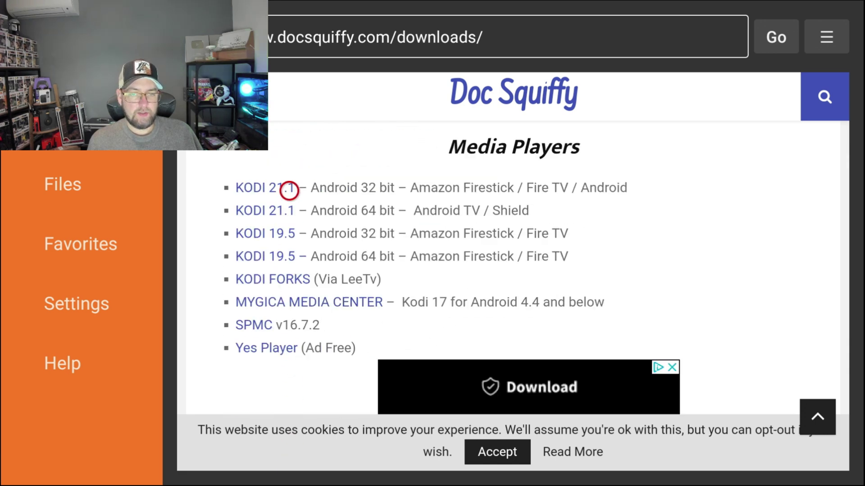
pyautogui.click(289, 190)
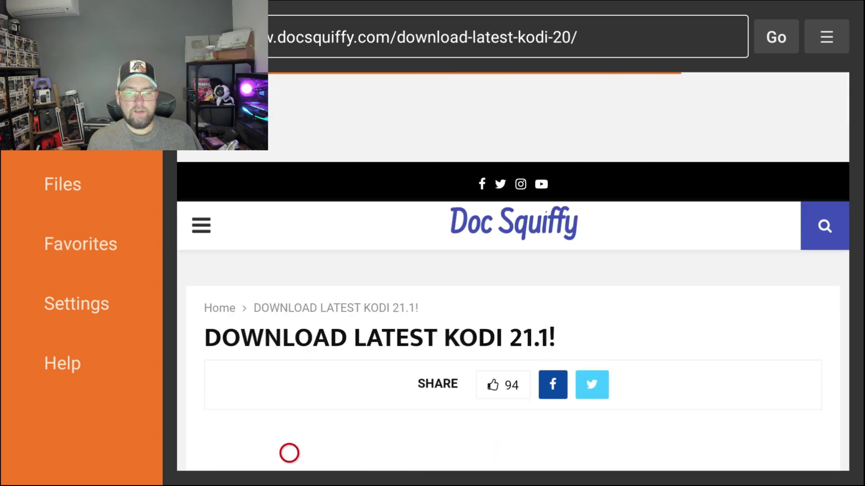
pyautogui.scroll(-10, 289, 453)
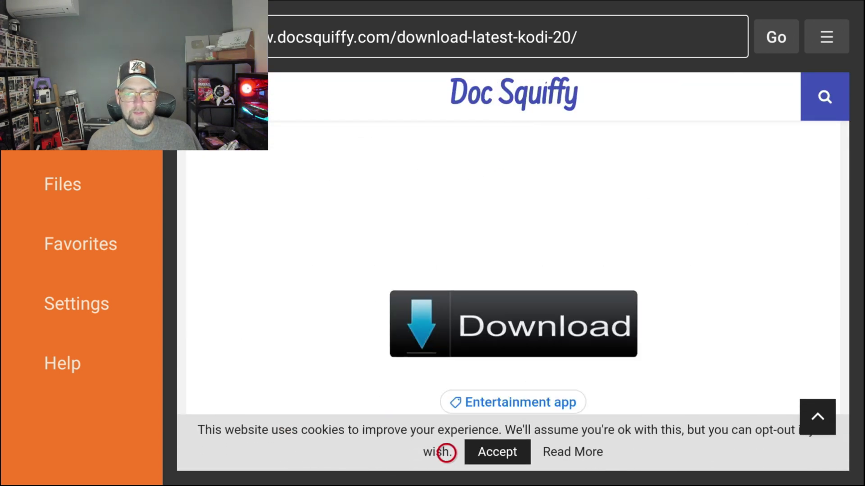
pyautogui.click(446, 319)
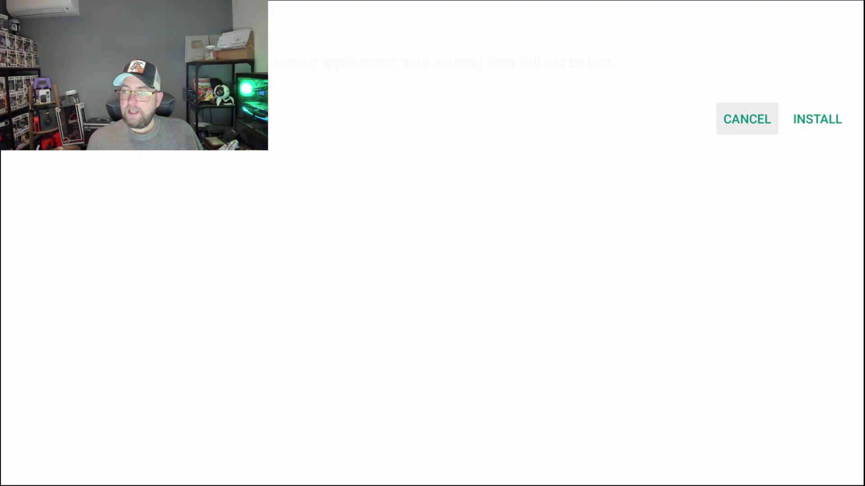
# Step: Install the Kodi 21.1 update over the existing app and finish with DONE
pyautogui.press('Right')
pyautogui.press('Return')
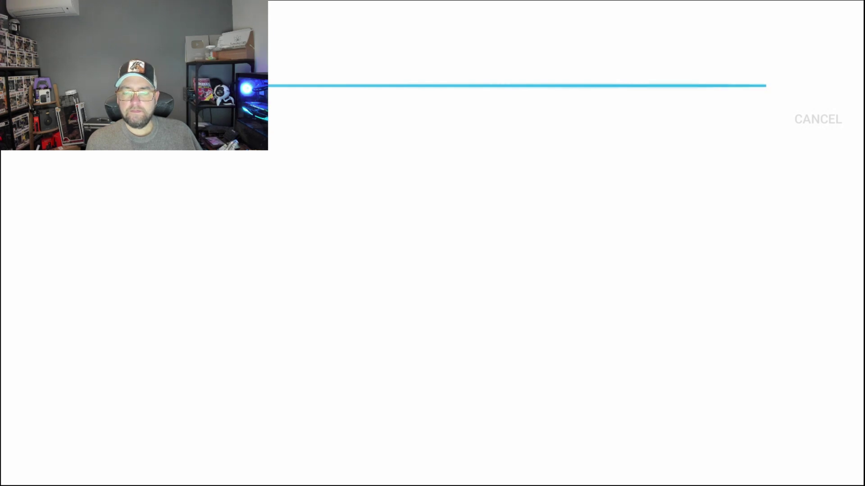
pyautogui.press('Left')
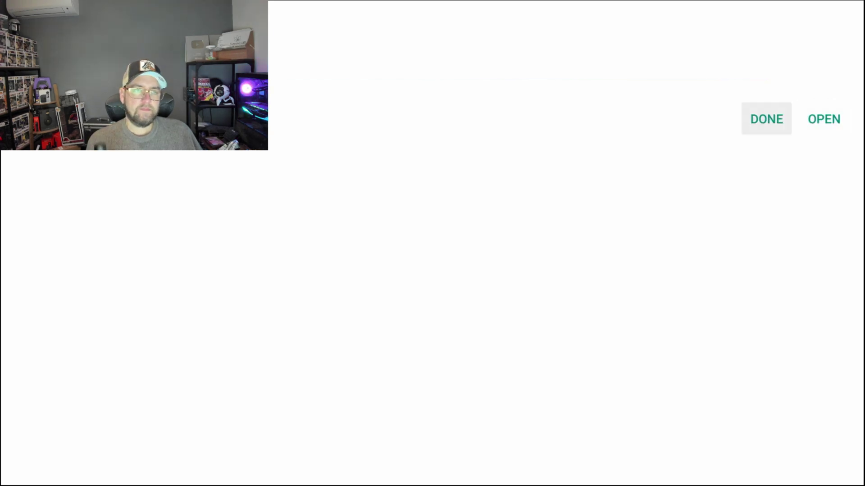
pyautogui.press('Return')
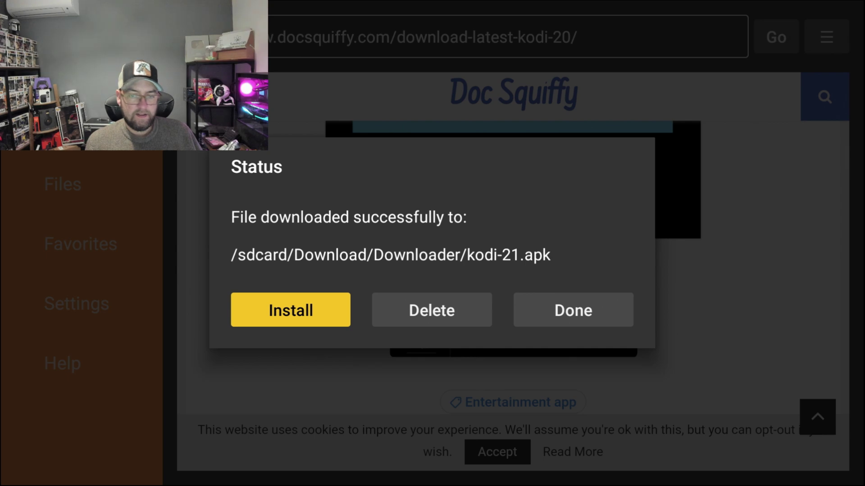
# Step: Delete the downloaded kodi-21.apk file, confirming the deletion
pyautogui.press('Right')
pyautogui.press('Return')
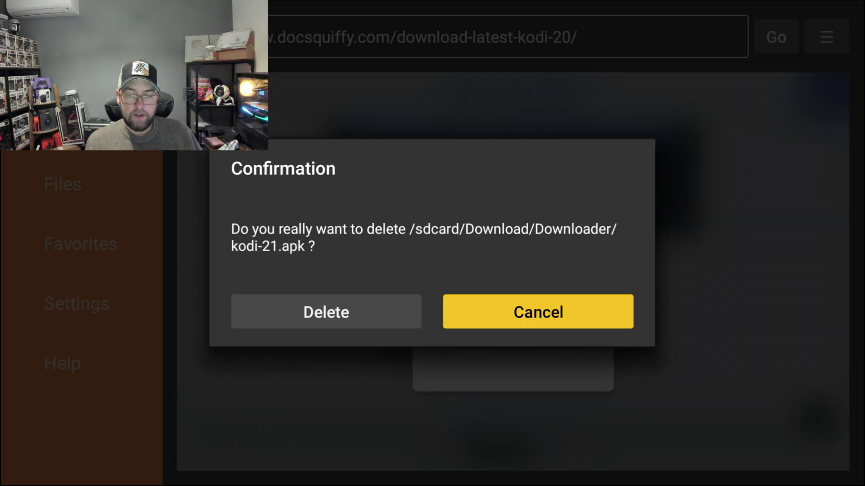
pyautogui.press('Left')
pyautogui.press('Return')
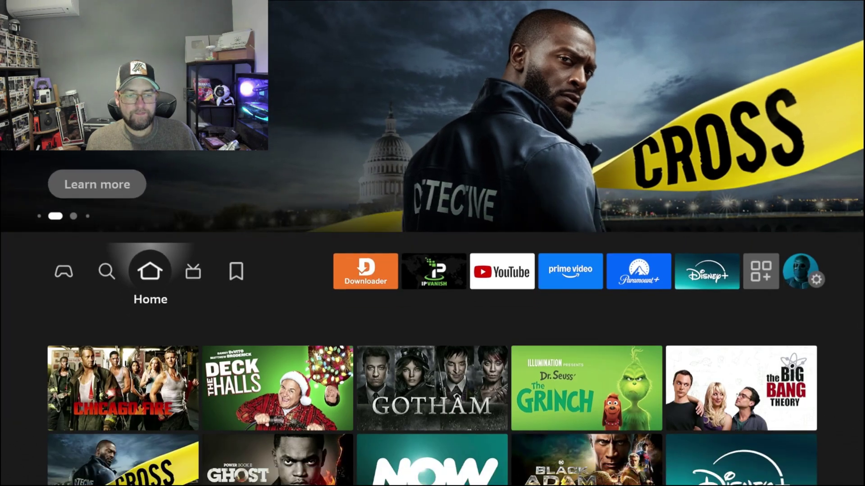
# Step: Open Settings > My Fire TV > About and press the device name repeatedly
pyautogui.press('Right')
pyautogui.press('Right')
pyautogui.press('Right')
pyautogui.press('Right')
pyautogui.press('Right')
pyautogui.press('Right')
pyautogui.press('Right')
pyautogui.press('Right')
pyautogui.press('Right')
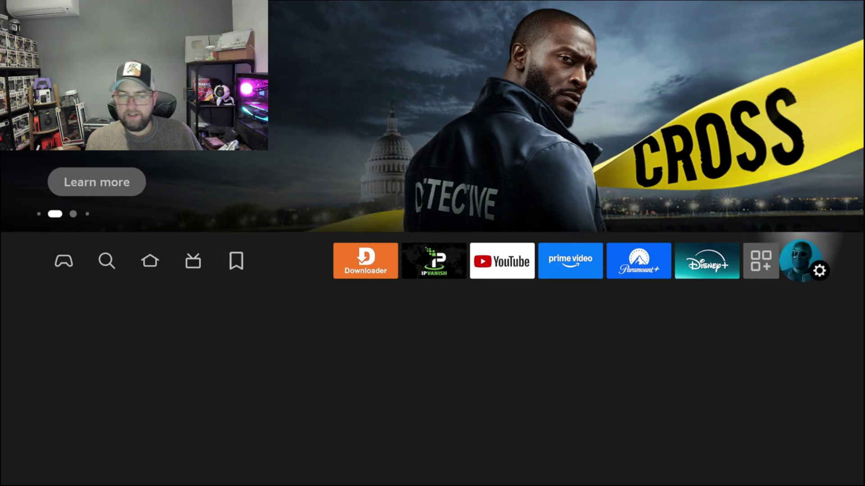
pyautogui.press('Down')
pyautogui.press('Down')
pyautogui.press('Down')
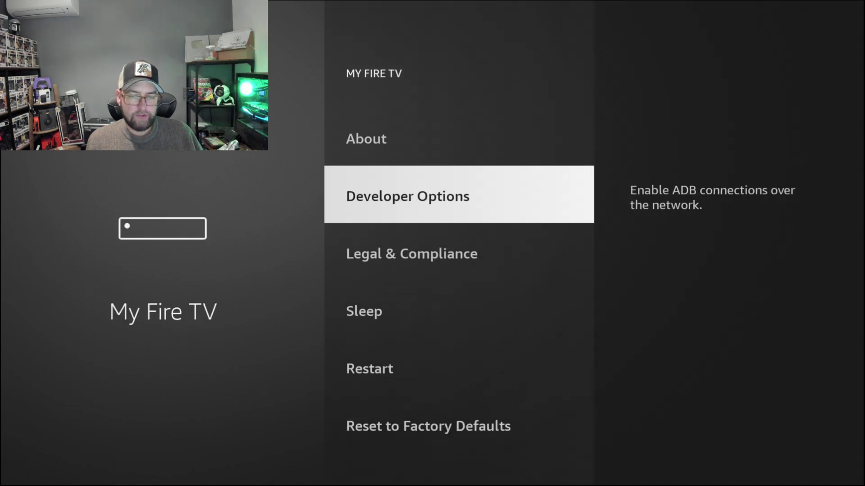
pyautogui.press('Up')
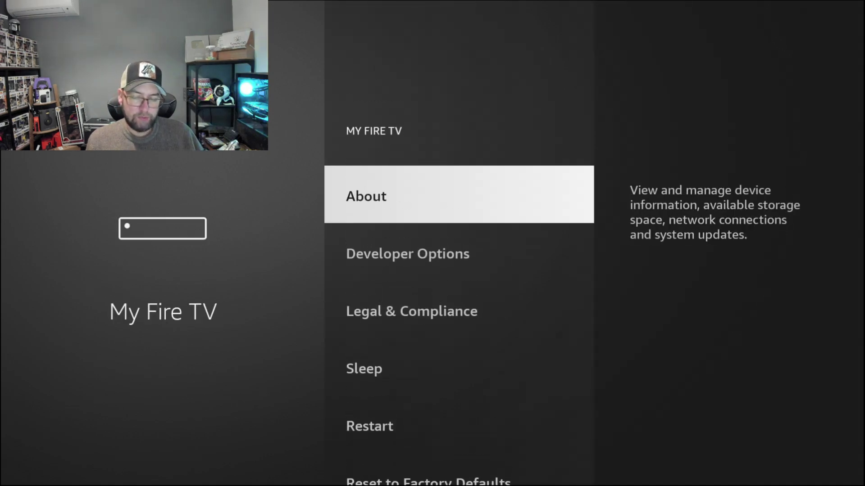
pyautogui.press('Return')
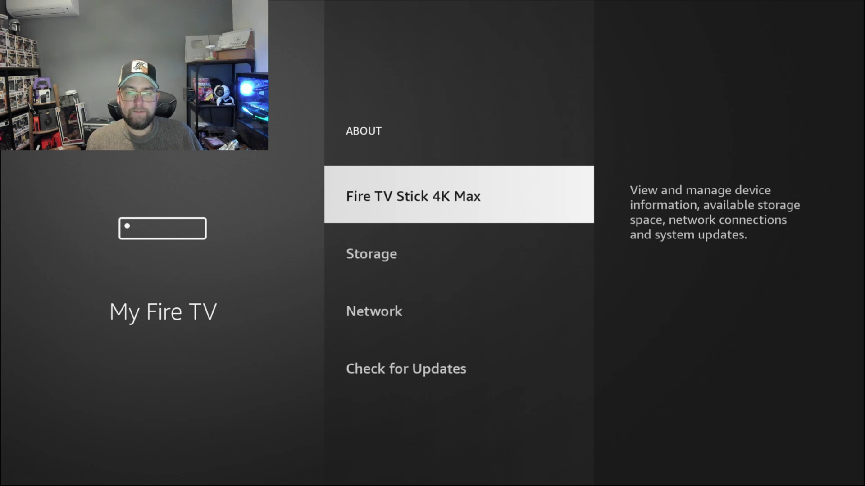
pyautogui.press('Return')
pyautogui.press('Return')
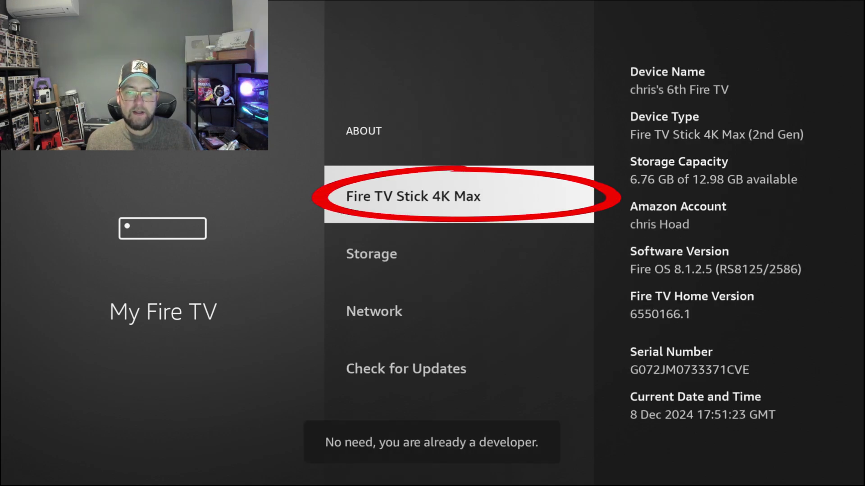
pyautogui.press('Return')
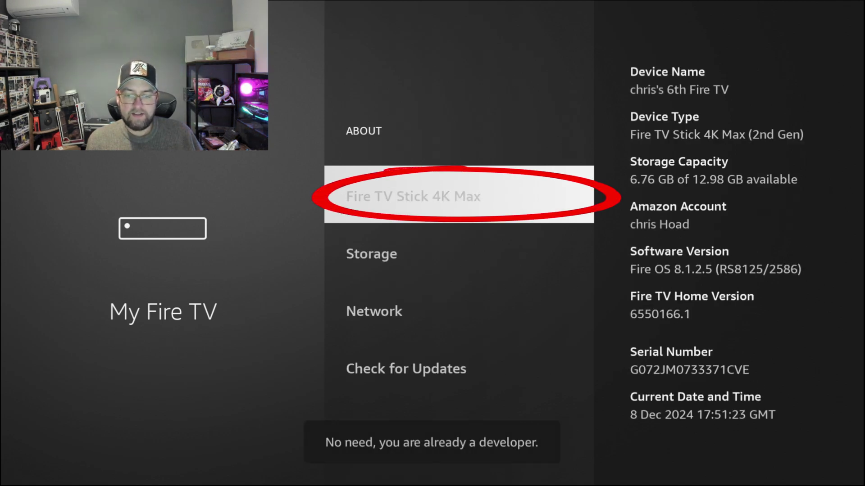
pyautogui.press('Return')
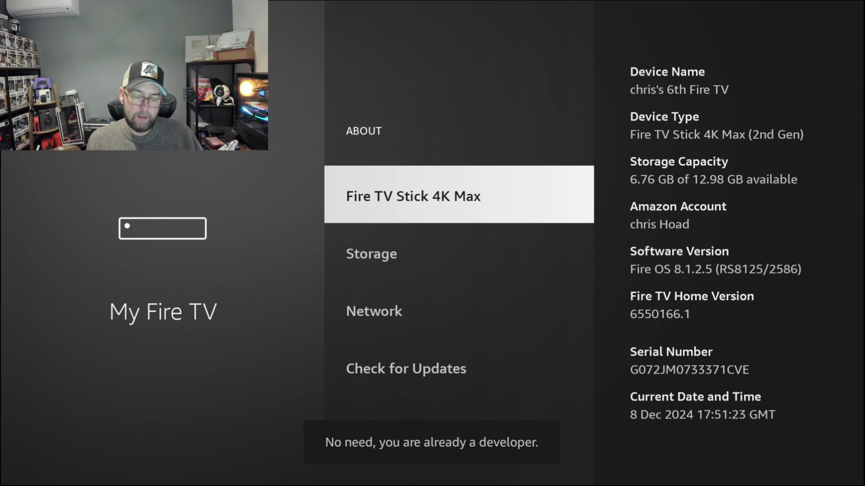
# Step: Go back to My Fire TV and open Developer Options
pyautogui.press('Escape')
pyautogui.press('Down')
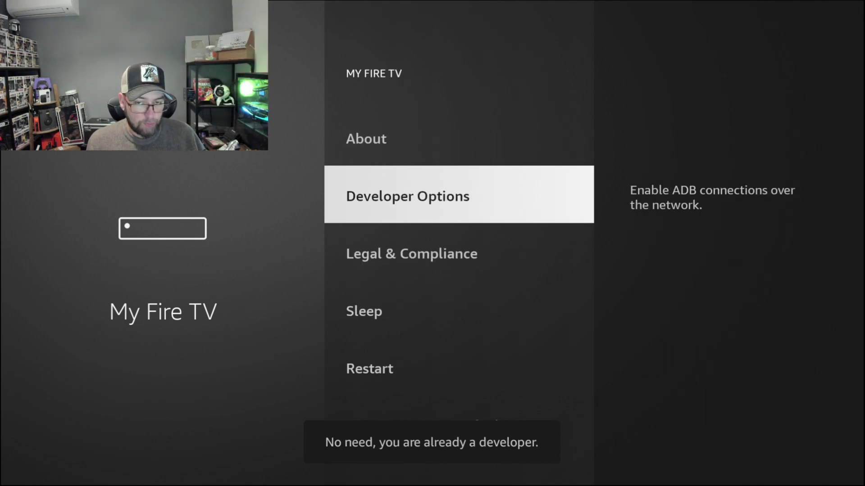
pyautogui.press('Return')
# Step: Open Install unknown apps, confirm Downloader is ON, then go Home
pyautogui.press('Down')
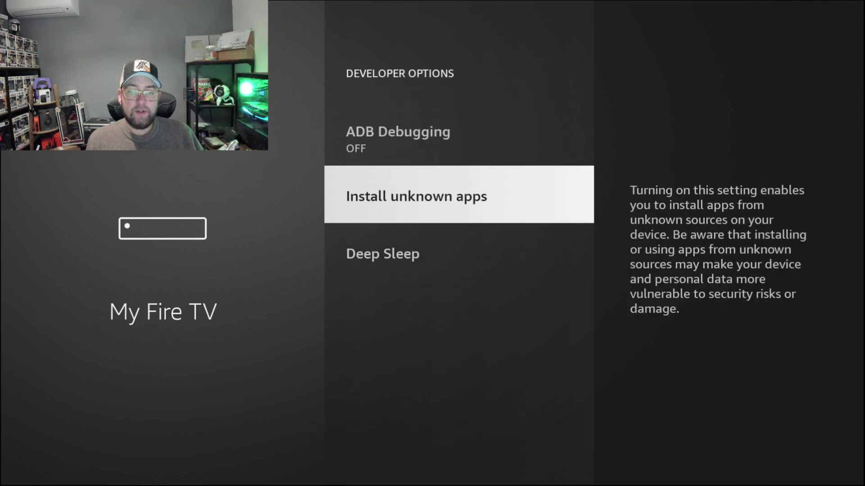
pyautogui.press('Return')
pyautogui.press('Down')
pyautogui.press('Down')
pyautogui.press('Down')
pyautogui.press('Down')
pyautogui.press('Down')
pyautogui.press('Down')
pyautogui.press('Down')
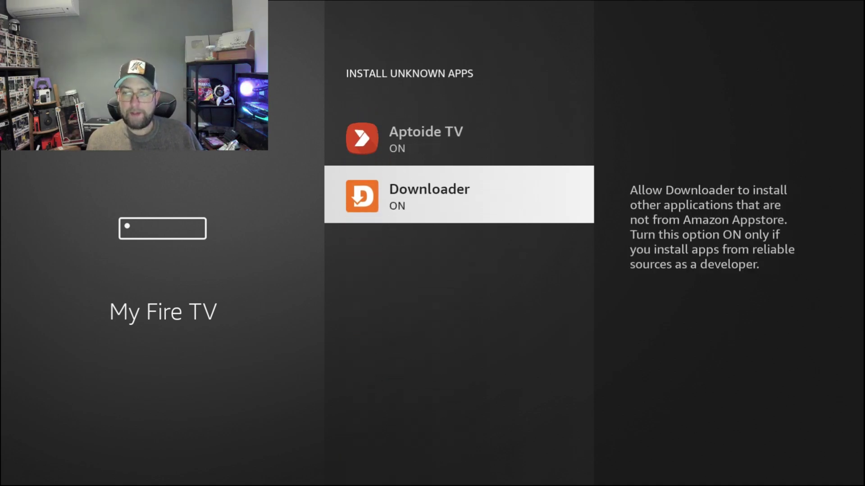
pyautogui.press('Home')
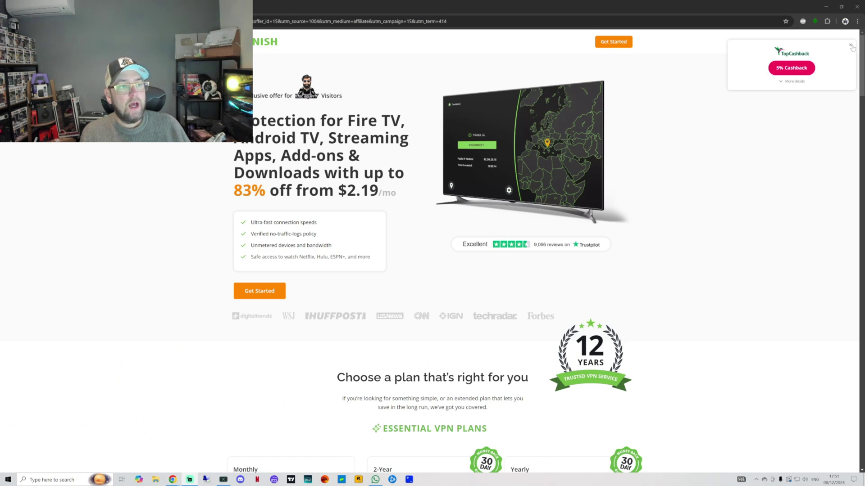
# Step: Dismiss the TopCashback popup to reveal IPVanish's offer of up to 83% off from $2.19/mo
pyautogui.click(851, 46)
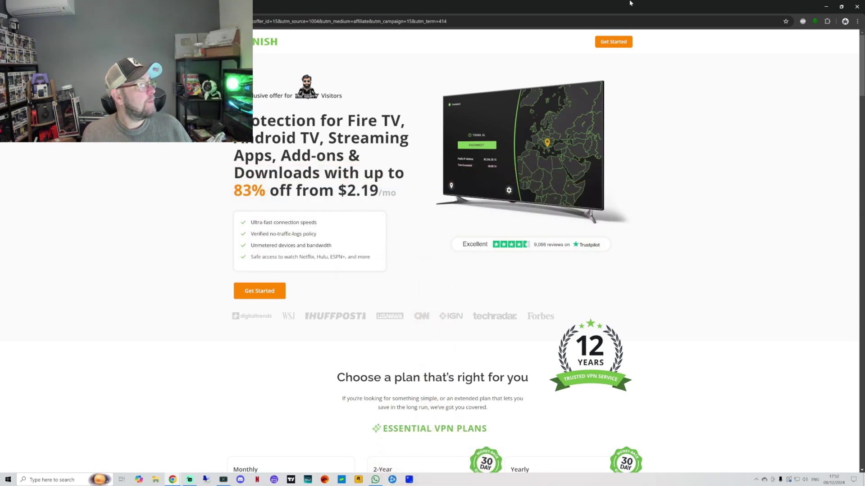
# Step: Switch to the browser tab showing the Doc Squiffy channel's latest Firestick and streaming uploads
pyautogui.hotkey('ctrl', 'Tab')
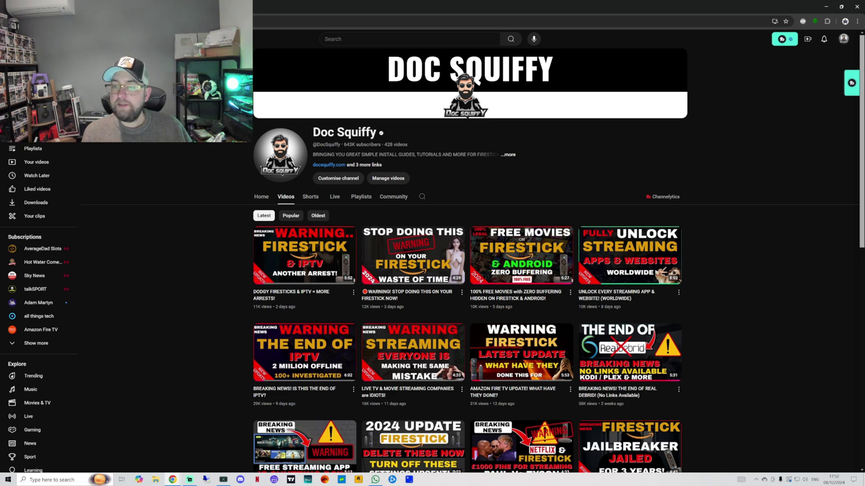